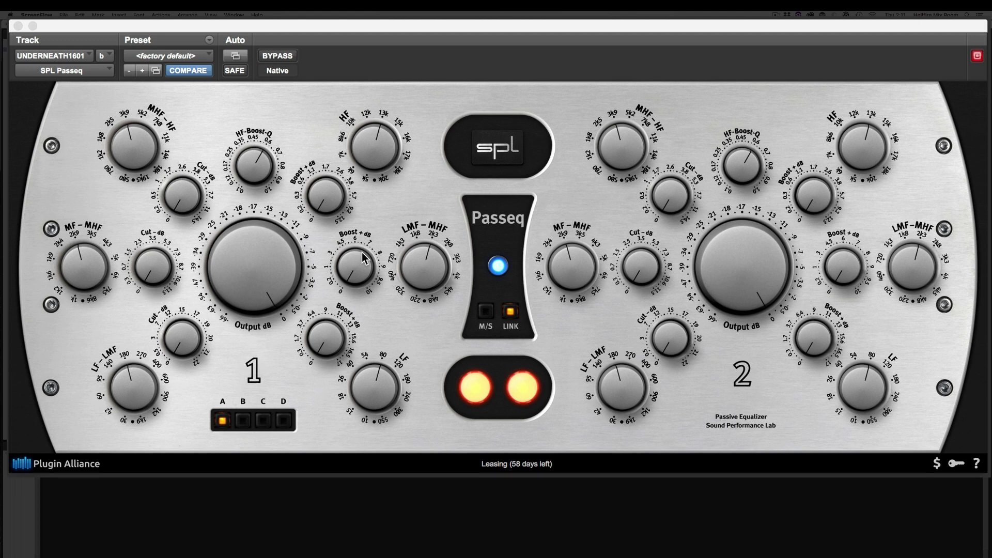
Raise the HF boost on the linked Passeq channels, compare with bypass, and lower the HF frequency.
click(377, 75)
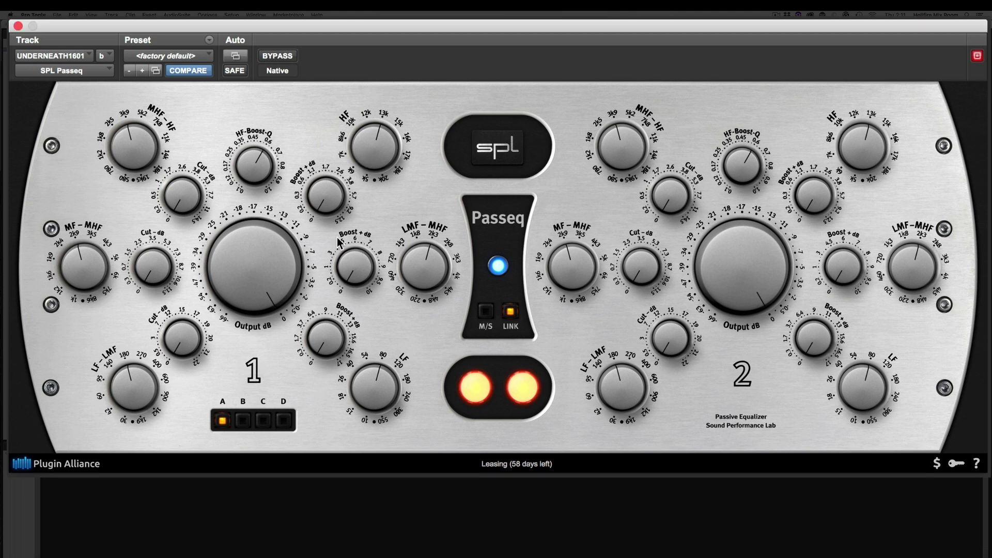
drag(332, 187, 336, 117)
click(278, 55)
drag(329, 182, 326, 193)
drag(365, 138, 323, 201)
Add a moderate LF boost and tune the LF band to a lower frequency.
drag(326, 355, 324, 314)
drag(370, 394, 373, 423)
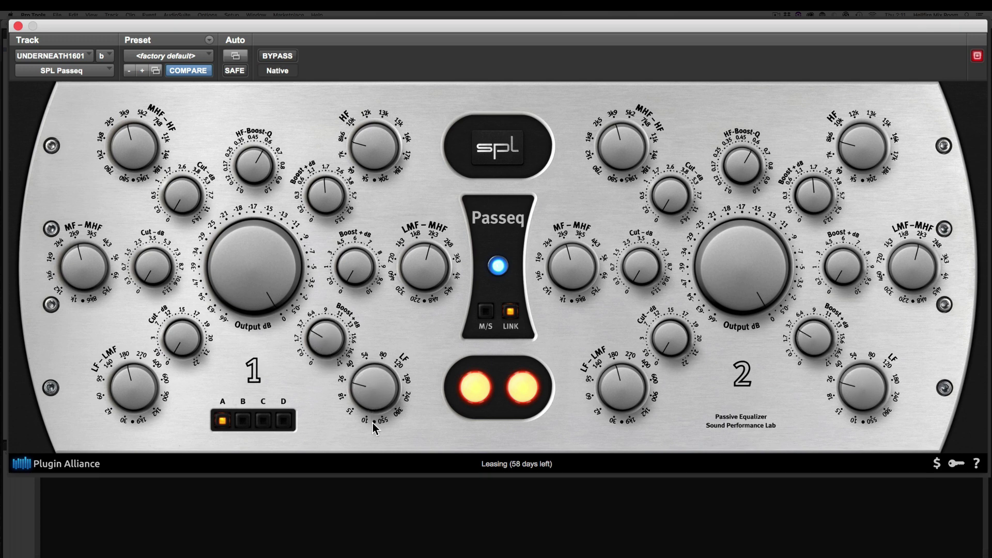
drag(307, 329, 320, 349)
Lower the MF–MHF cut frequency to its minimum and raise the LF–LMF cut frequency.
drag(97, 272, 121, 331)
drag(144, 266, 141, 322)
drag(136, 389, 133, 337)
drag(144, 376, 149, 385)
Try an LF–LMF cut together with a higher-tuned LF boost, and return both gains to zero.
drag(181, 344, 188, 322)
drag(333, 348, 334, 316)
drag(372, 390, 329, 345)
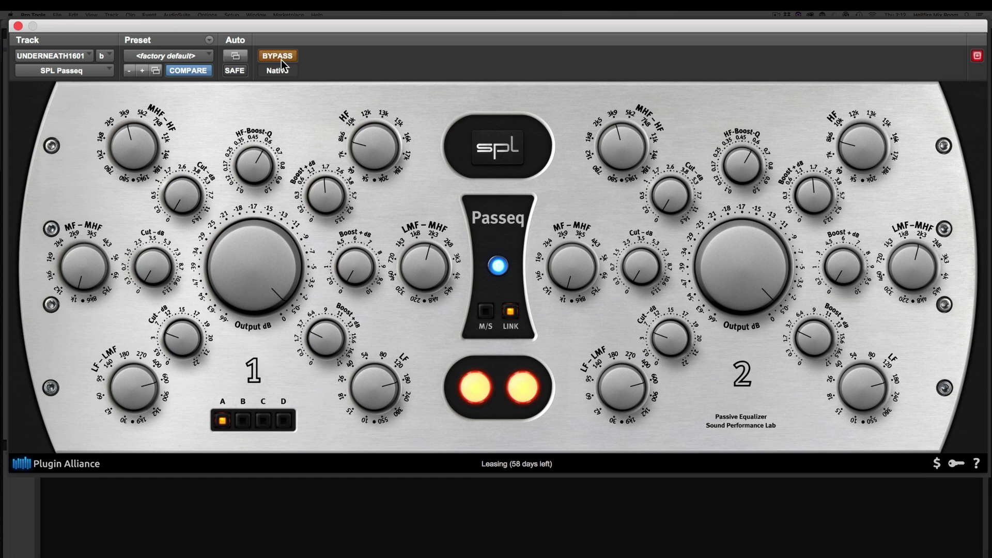
drag(330, 336, 332, 458)
drag(182, 331, 184, 362)
Shape a broad HF boost with a low Boost-Q and a raised gain, and retune its HF frequency.
drag(305, 202, 305, 350)
drag(337, 191, 358, 176)
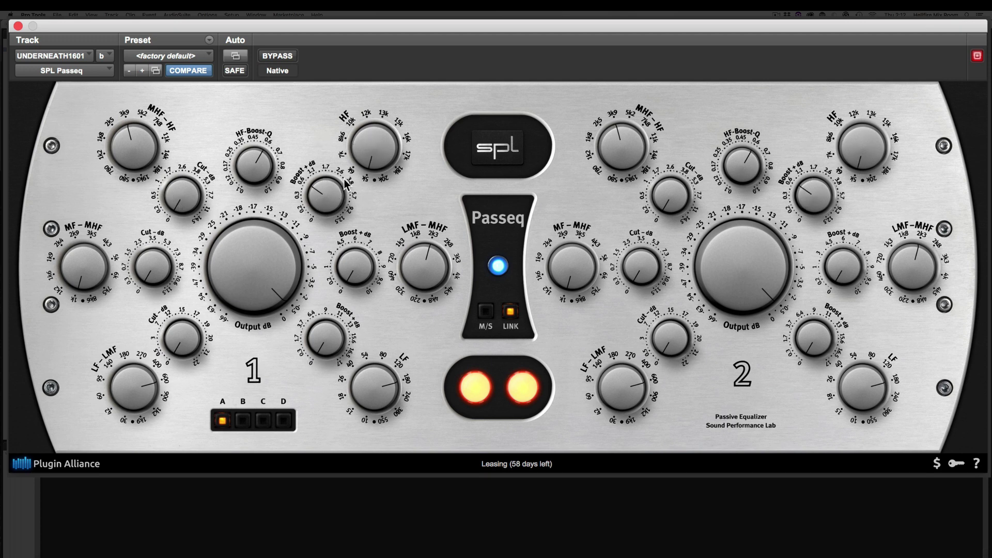
drag(265, 154, 264, 230)
drag(337, 195, 327, 147)
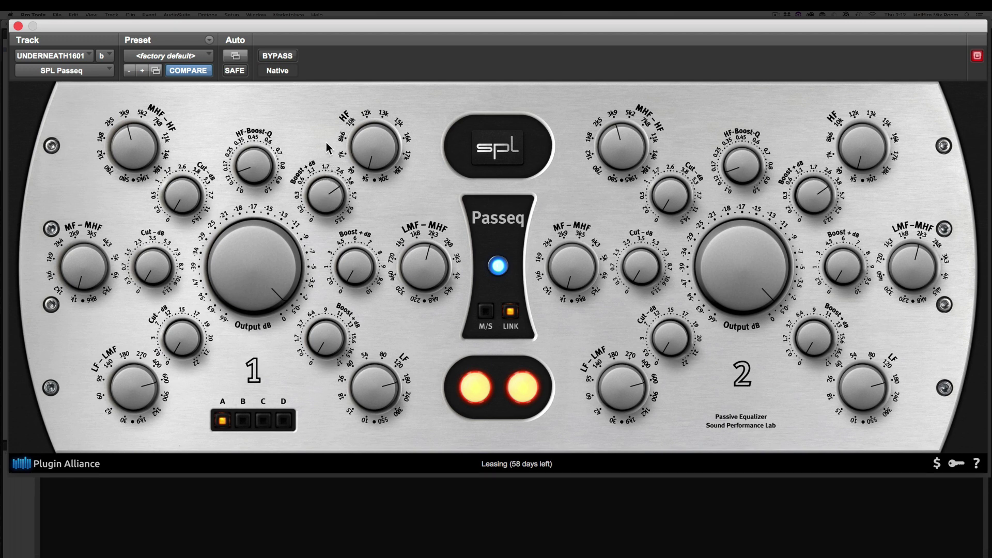
click(277, 56)
drag(385, 162, 381, 149)
Combine a moderate LF boost with a small LF–LMF cut, and adjust both bands' frequencies.
drag(336, 340, 331, 285)
drag(395, 400, 395, 432)
mouse_move(150, 398)
mouse_down()
mouse_move(148, 434)
mouse_move(150, 409)
mouse_up()
drag(181, 340, 181, 354)
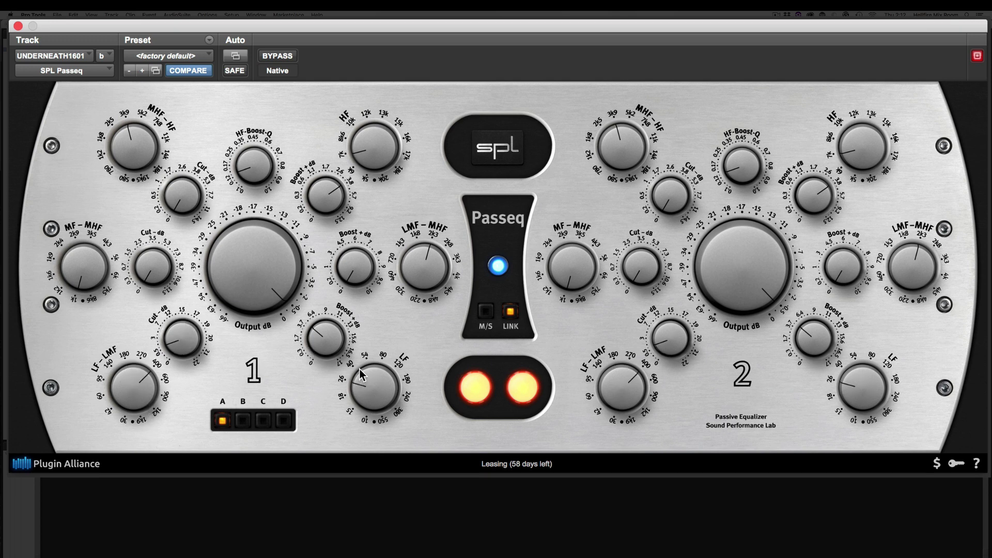
drag(370, 386, 370, 363)
drag(322, 336, 323, 339)
Add slight MHF–HF and MF–MHF cuts, with the MHF–HF frequency tuned higher.
drag(178, 197, 174, 79)
drag(136, 143, 136, 106)
drag(182, 196, 158, 267)
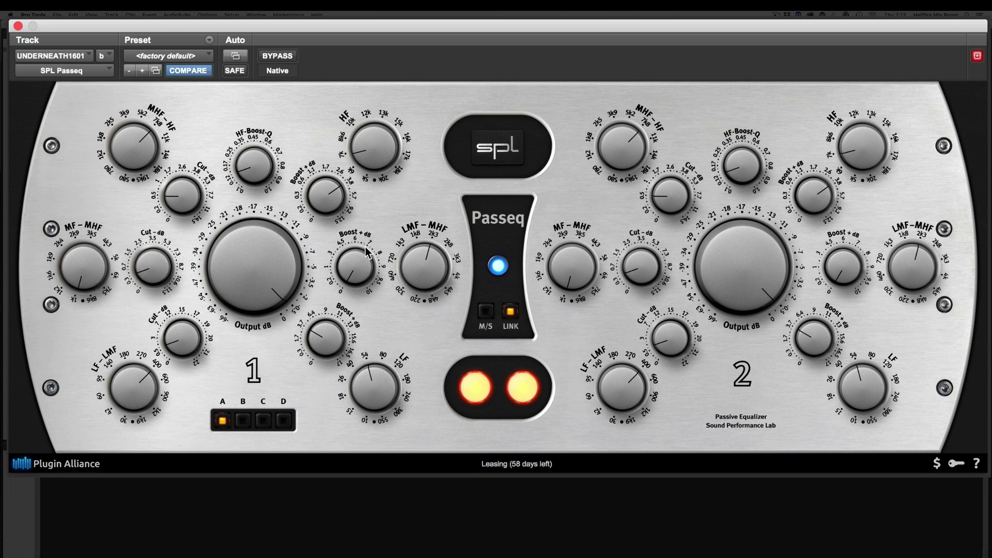
Add a small LMF–MHF boost at a lower frequency and reduce the LF boost slightly.
drag(416, 259, 414, 286)
mouse_move(350, 258)
mouse_down()
mouse_move(349, 219)
mouse_move(351, 242)
mouse_up()
drag(434, 261, 434, 250)
drag(327, 335, 323, 342)
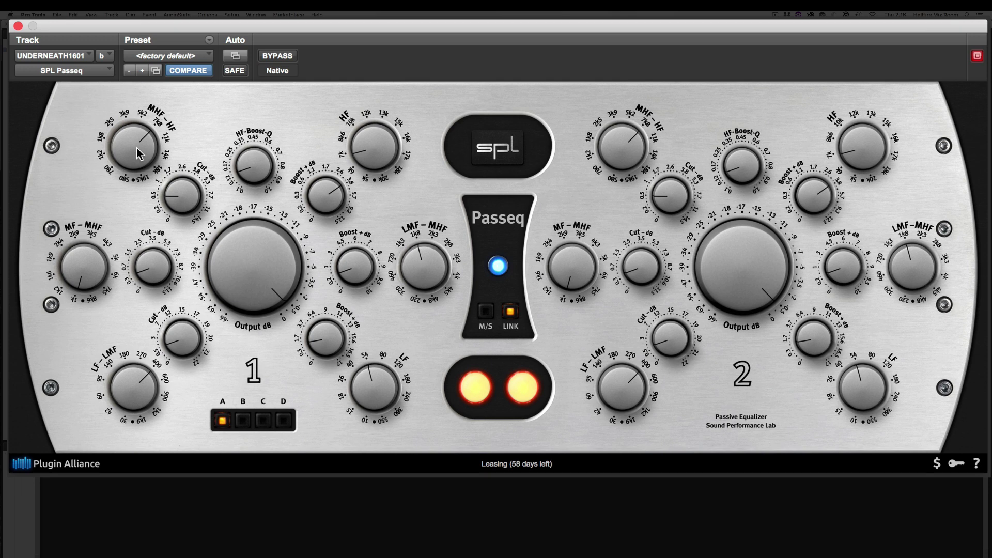
drag(138, 153, 140, 172)
drag(135, 158, 136, 171)
drag(177, 204, 178, 188)
drag(144, 382, 145, 385)
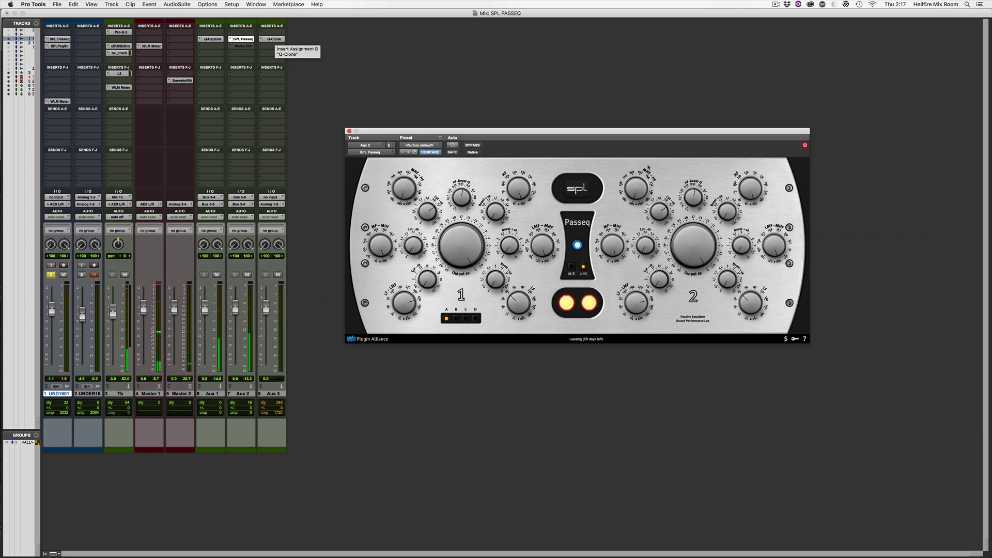
Untarget the Passeq window on Aux 2 so it stays open, and reposition it lower on the screen.
click(806, 145)
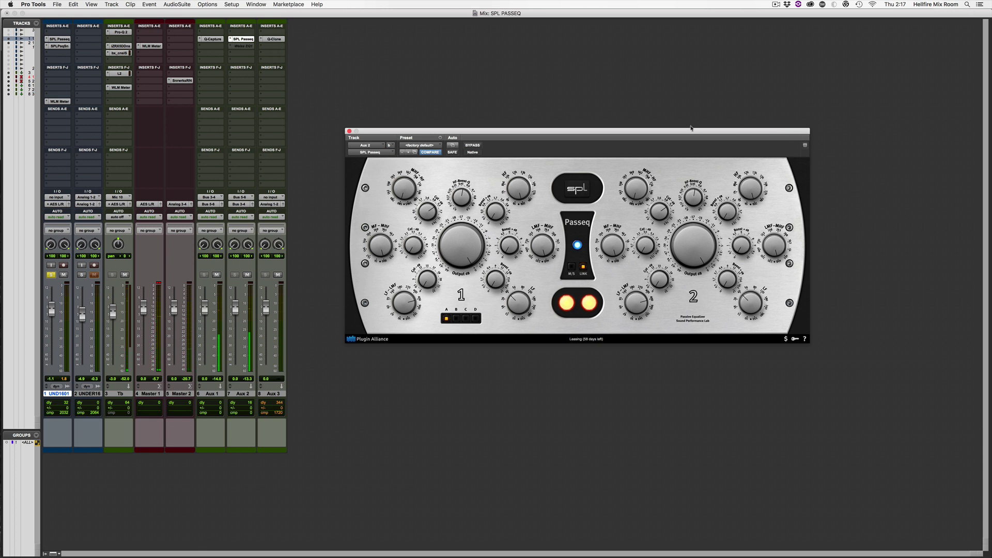
drag(684, 131, 680, 194)
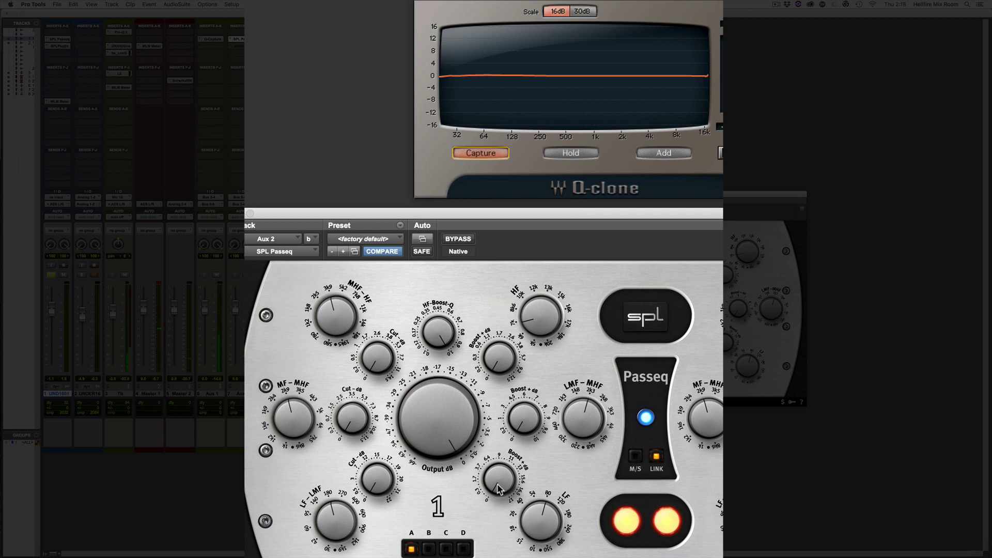
Boost the LF band at its lowest frequency to show the low-end curve in Q-Clone.
drag(531, 524, 530, 557)
drag(495, 469, 504, 419)
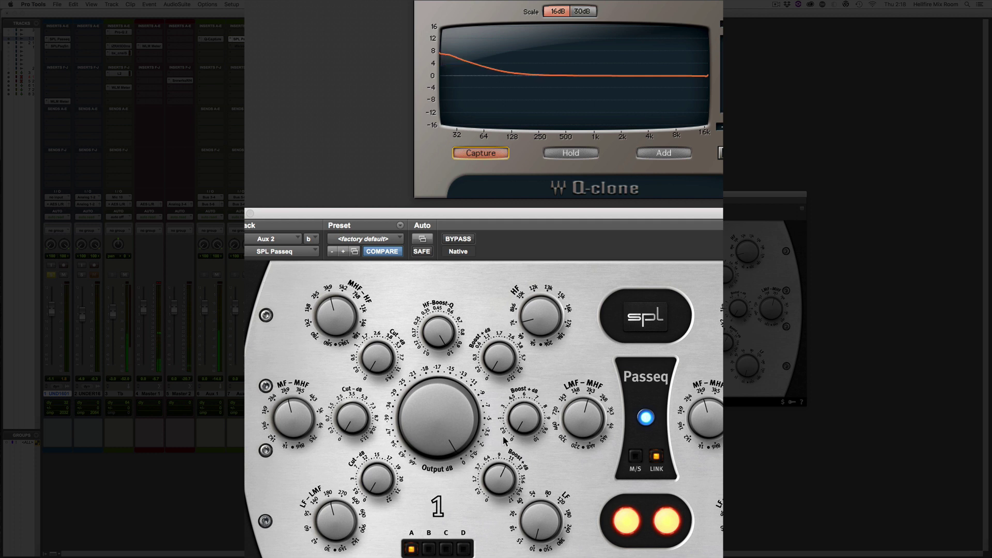
mouse_move(537, 535)
mouse_down()
mouse_move(523, 475)
mouse_move(501, 486)
mouse_move(546, 509)
mouse_move(545, 434)
mouse_up()
Replace the LF boost with an LMF–MHF boost tuned to its highest frequency.
drag(522, 427, 529, 364)
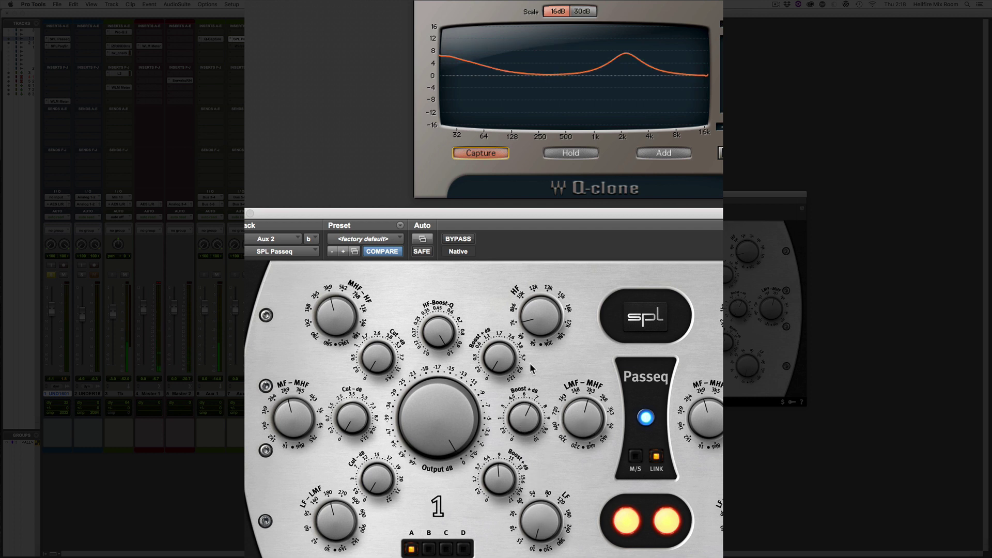
drag(498, 483, 498, 557)
mouse_move(551, 418)
mouse_down()
mouse_move(576, 454)
mouse_move(573, 471)
mouse_move(577, 335)
mouse_up()
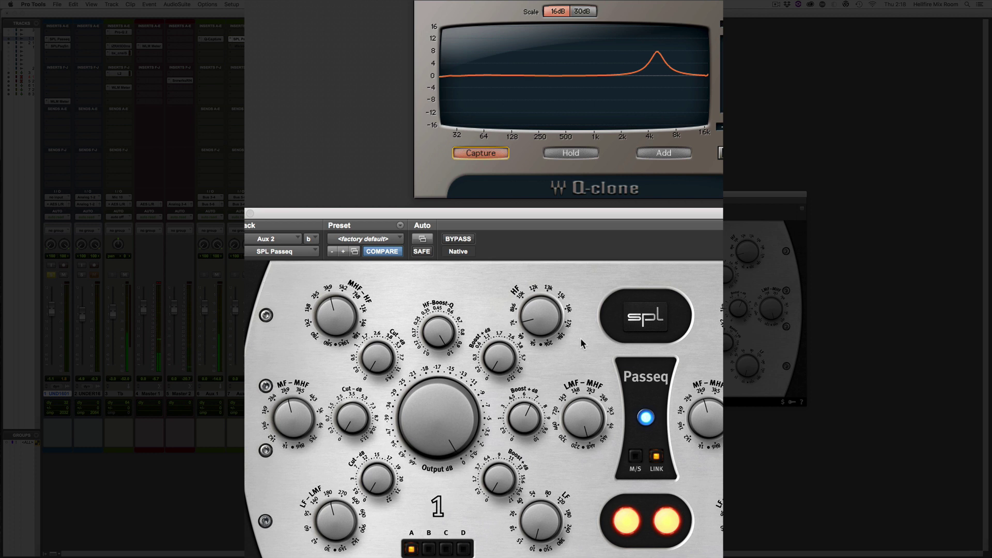
Sweep the LMF–MHF boost through its lower frequencies down to the minimum and return its gain to zero.
drag(584, 414, 581, 522)
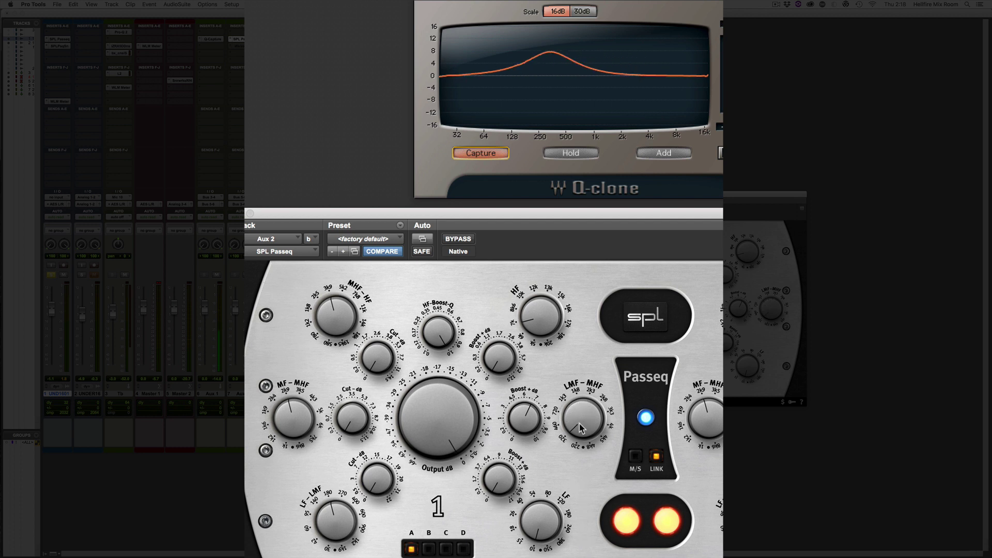
drag(580, 428, 578, 409)
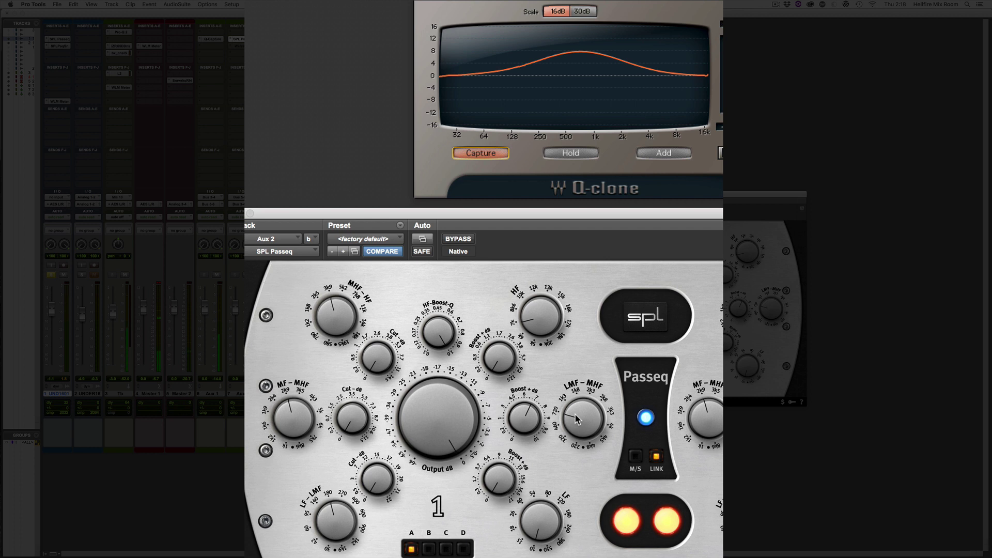
drag(575, 413, 576, 427)
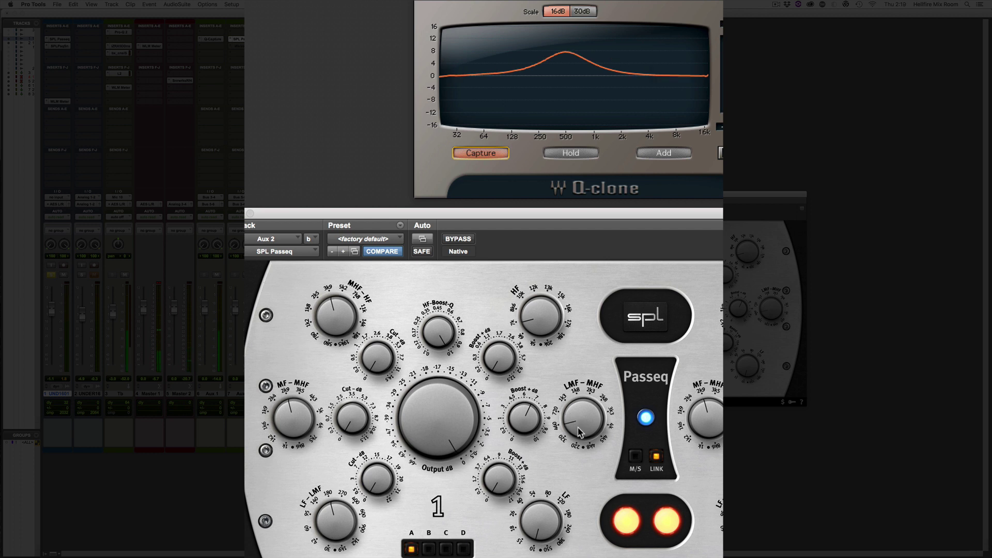
drag(580, 439, 582, 444)
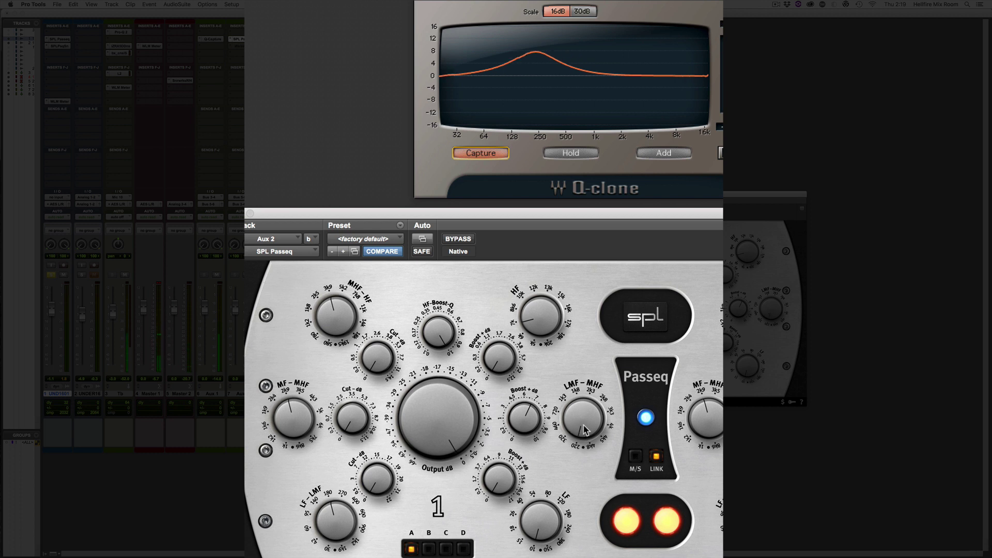
drag(523, 413, 515, 551)
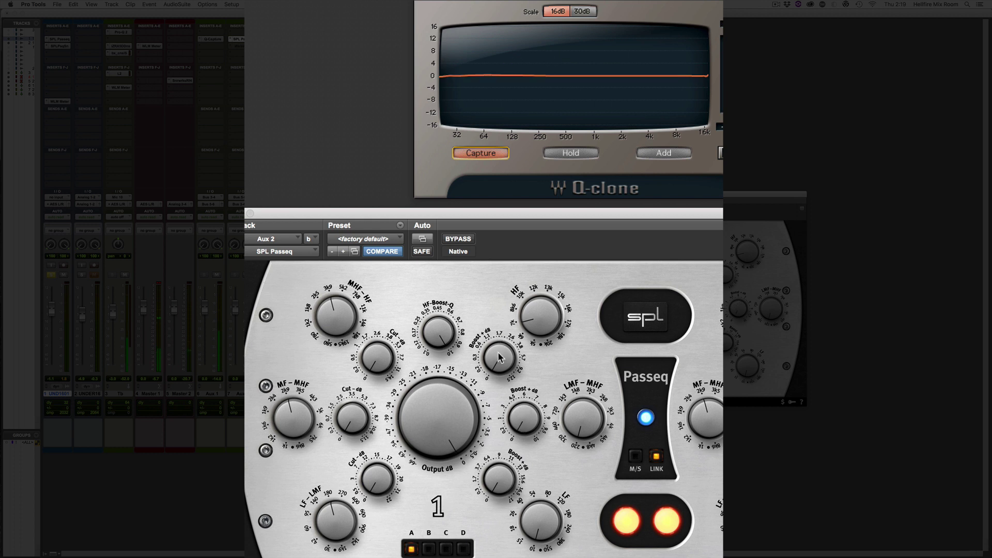
Raise the HF boost to its maximum with HF-Boost-Q at its lowest setting.
drag(497, 358, 498, 255)
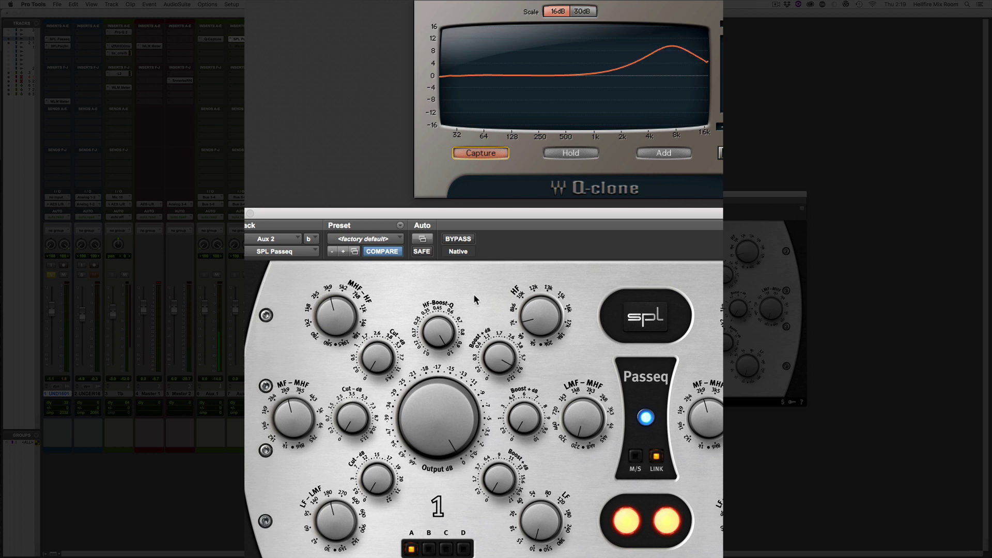
drag(439, 330, 442, 486)
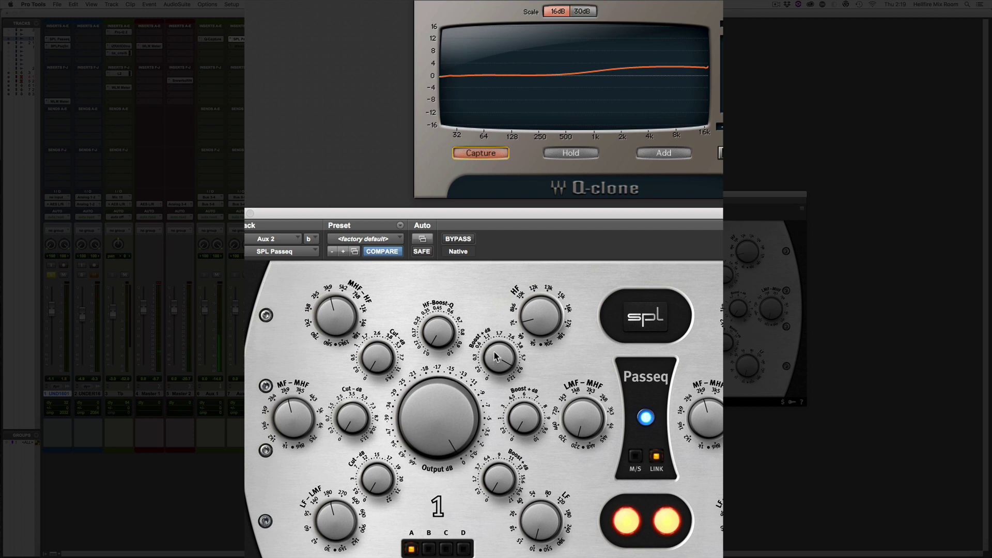
mouse_move(495, 351)
mouse_down()
mouse_move(530, 349)
mouse_move(538, 364)
mouse_up()
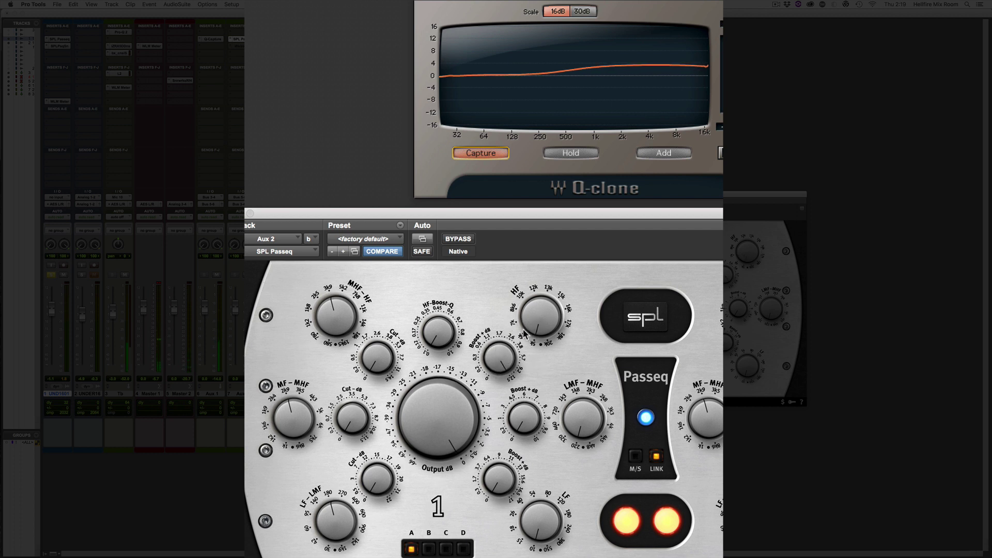
Tune the HF boost to its lowest frequency with maximum Boost-Q, and reduce the boost amount.
mouse_move(536, 326)
mouse_down()
mouse_move(544, 156)
mouse_move(524, 383)
mouse_move(535, 435)
mouse_up()
drag(438, 336, 431, 200)
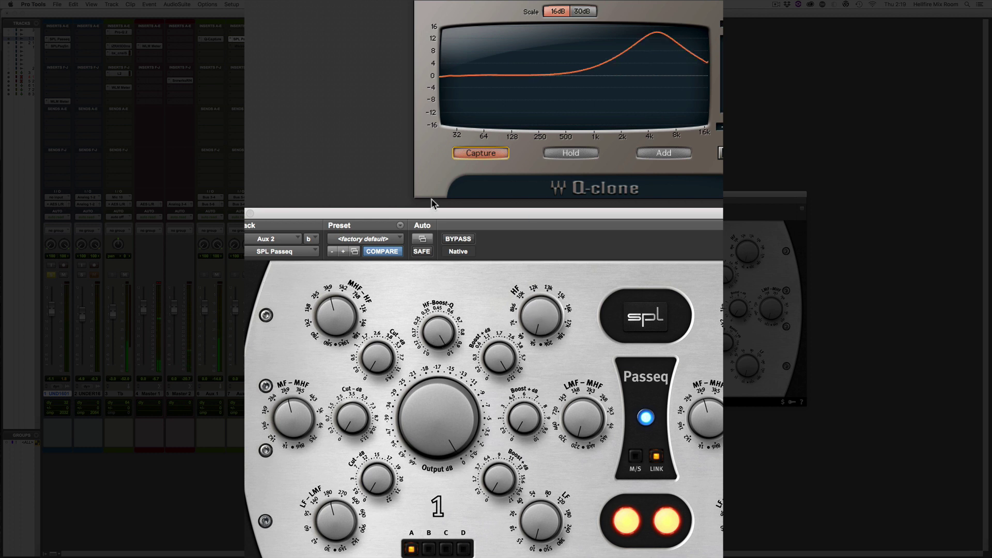
mouse_move(504, 355)
mouse_down()
mouse_move(505, 385)
mouse_move(490, 352)
mouse_up()
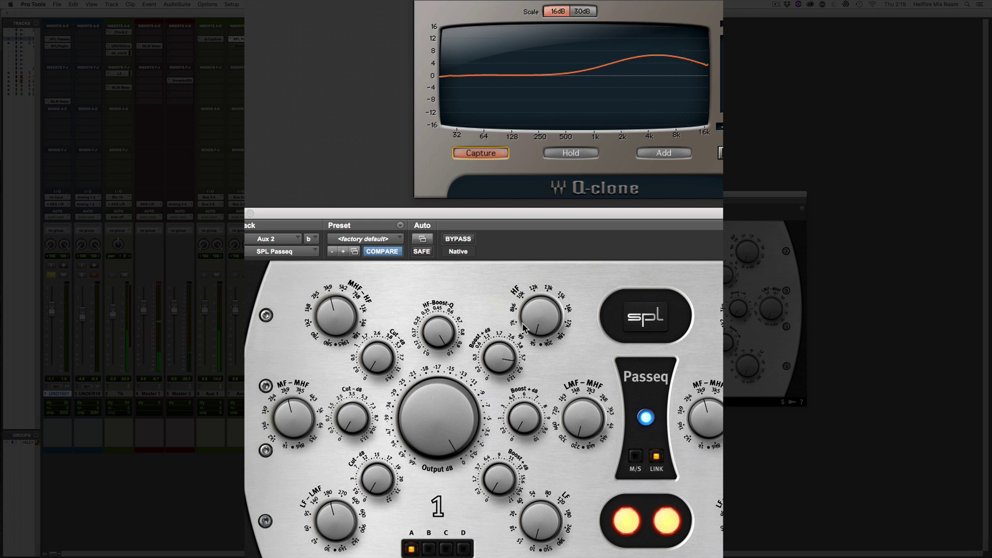
Sweep the HF boost frequency upward and bring it back to a lower setting, keeping a high Boost-Q.
drag(537, 318, 539, 206)
mouse_move(537, 252)
mouse_down()
mouse_move(533, 303)
mouse_move(535, 289)
mouse_up()
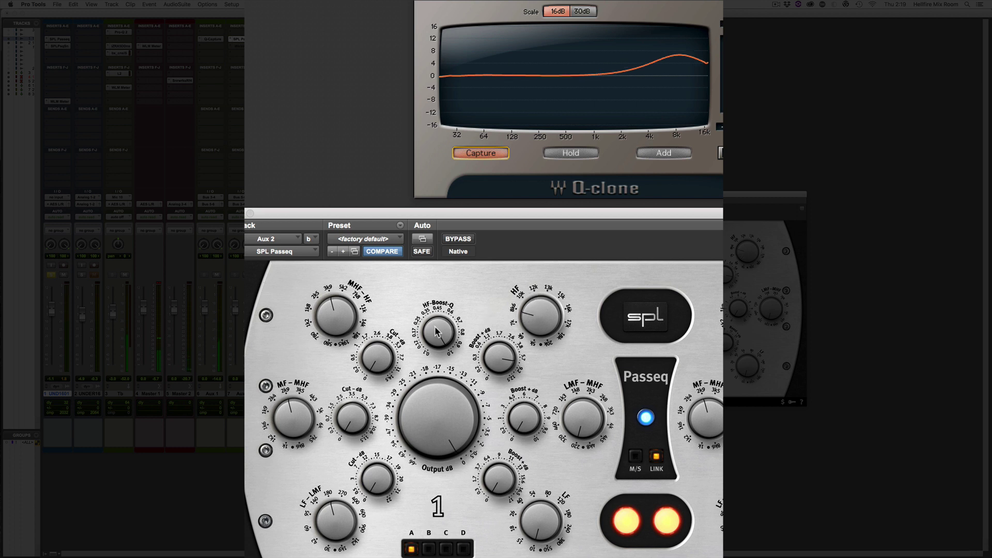
mouse_move(435, 332)
mouse_down()
mouse_move(431, 427)
mouse_move(440, 293)
mouse_up()
Apply a strong MHF–HF cut, sweep its frequency, and return the cut to zero.
drag(374, 355, 363, 252)
mouse_move(331, 311)
mouse_down()
mouse_move(333, 372)
mouse_move(329, 317)
mouse_up()
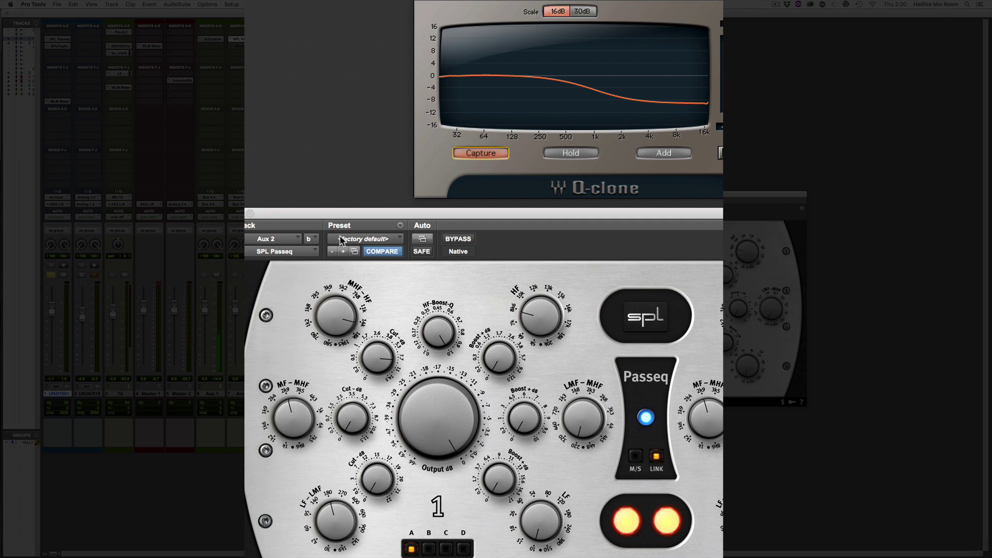
drag(340, 237, 340, 225)
drag(371, 342, 379, 492)
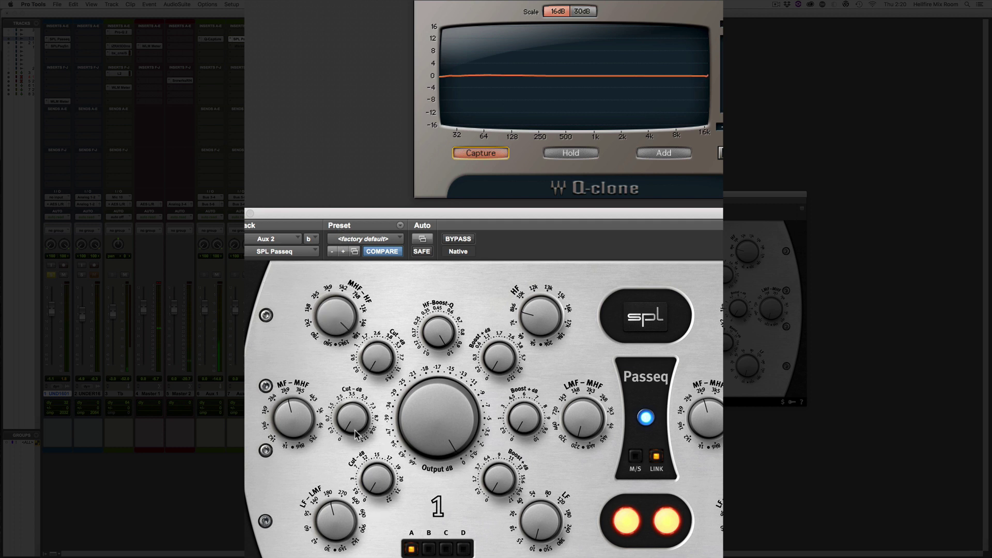
Apply the maximum MF–MHF cut, sweep it down to the lowest frequency, and return the cut to zero.
drag(356, 435, 355, 316)
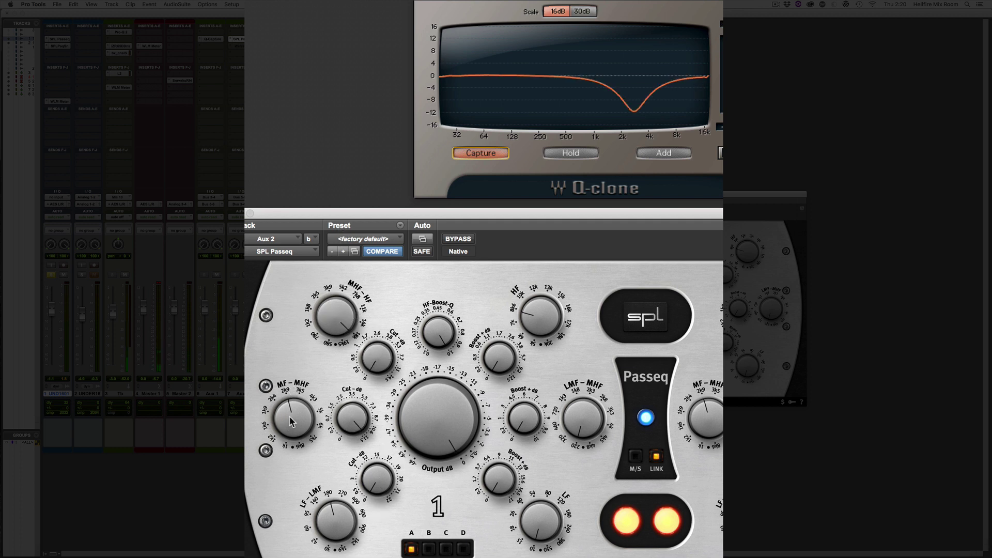
mouse_move(289, 438)
mouse_down()
mouse_move(287, 475)
mouse_move(305, 336)
mouse_move(297, 504)
mouse_up()
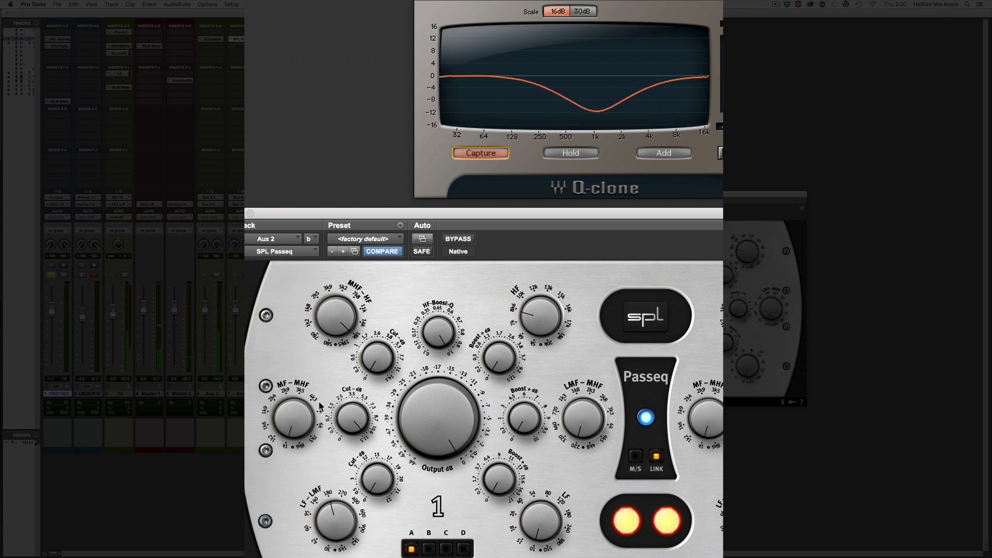
drag(352, 414, 357, 546)
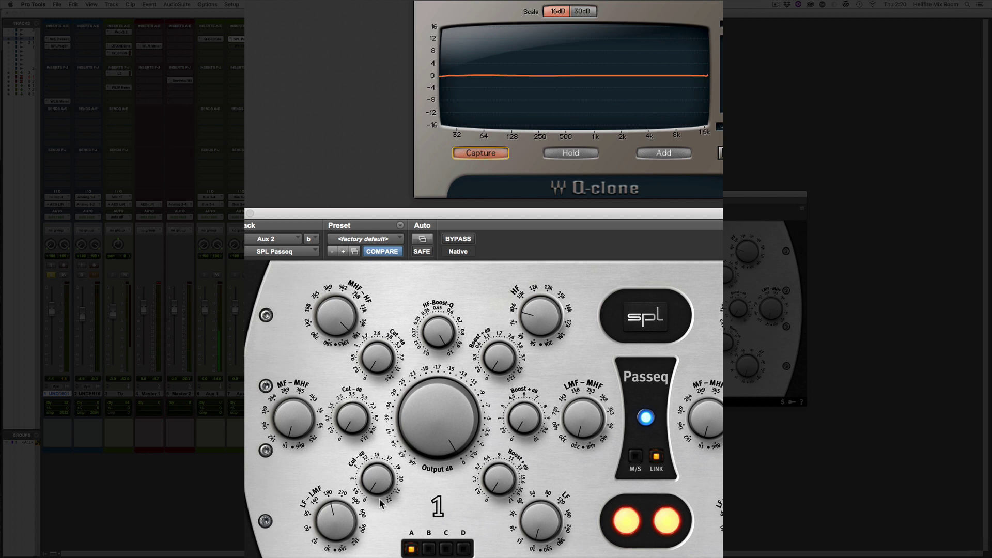
Apply a maximum LF–LMF cut, sweep it to the highest frequency, and reduce both the cut amount and the frequency.
drag(377, 471, 357, 310)
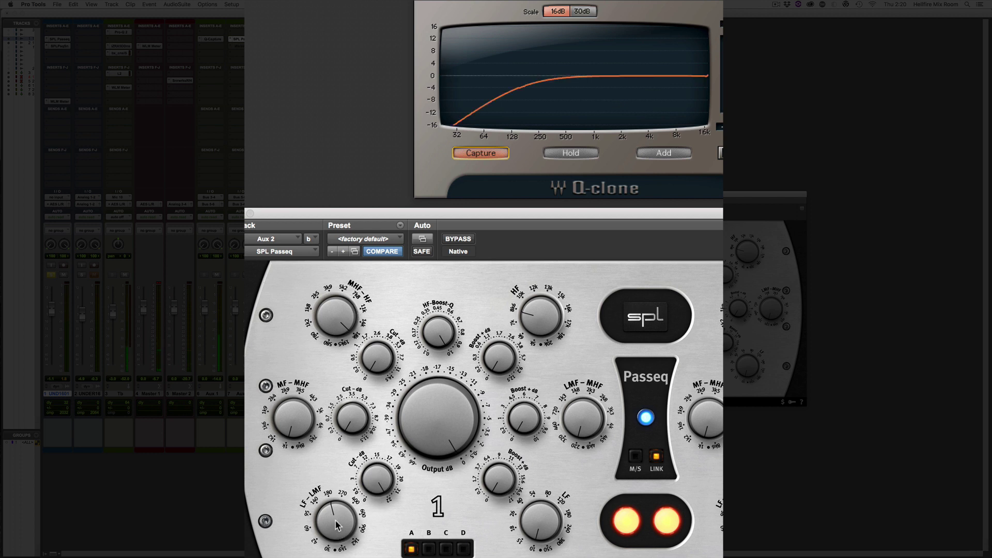
drag(335, 524, 335, 556)
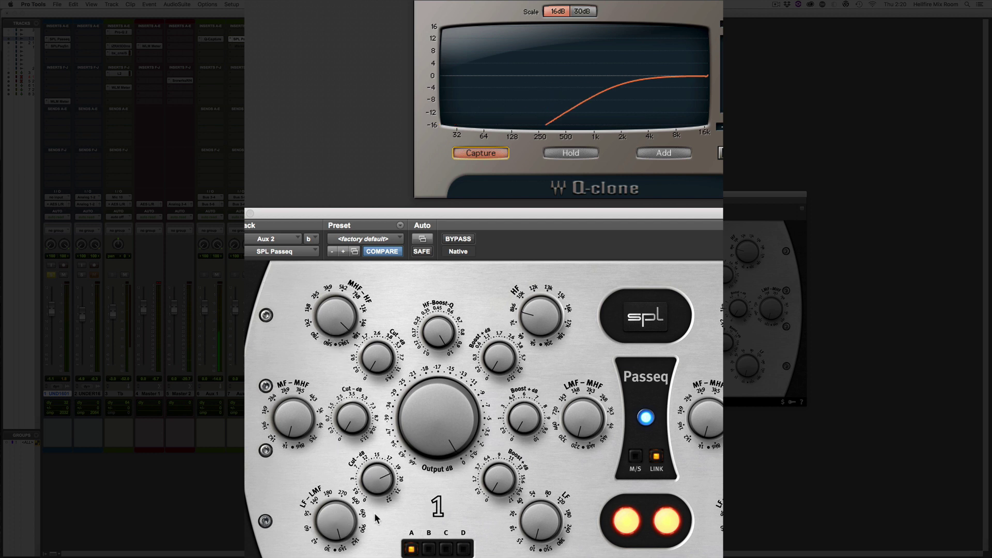
drag(375, 514, 374, 556)
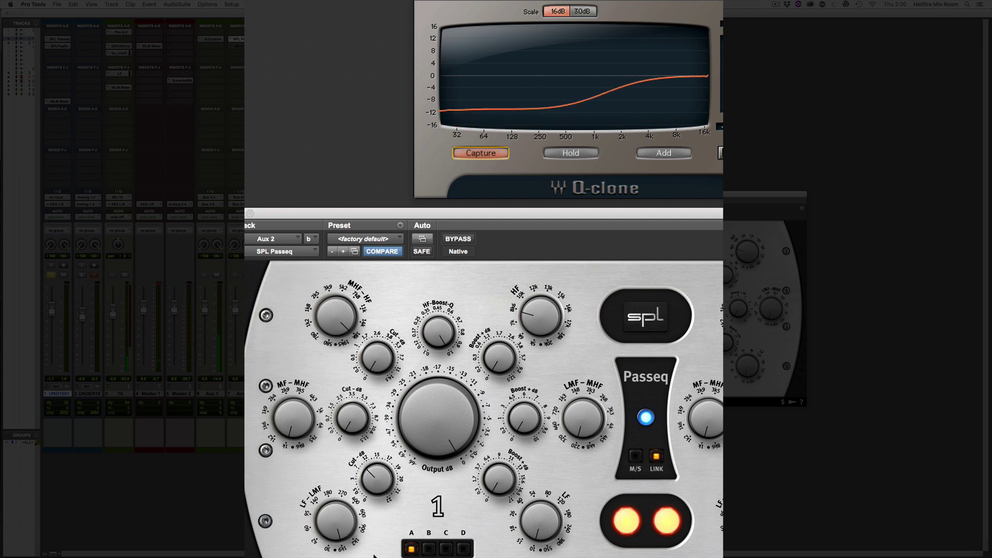
drag(339, 527, 339, 509)
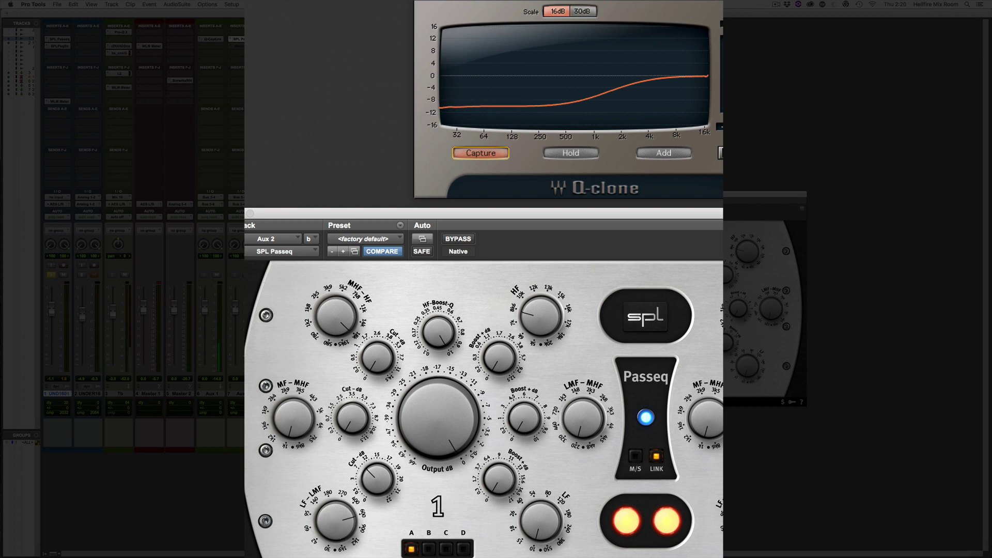